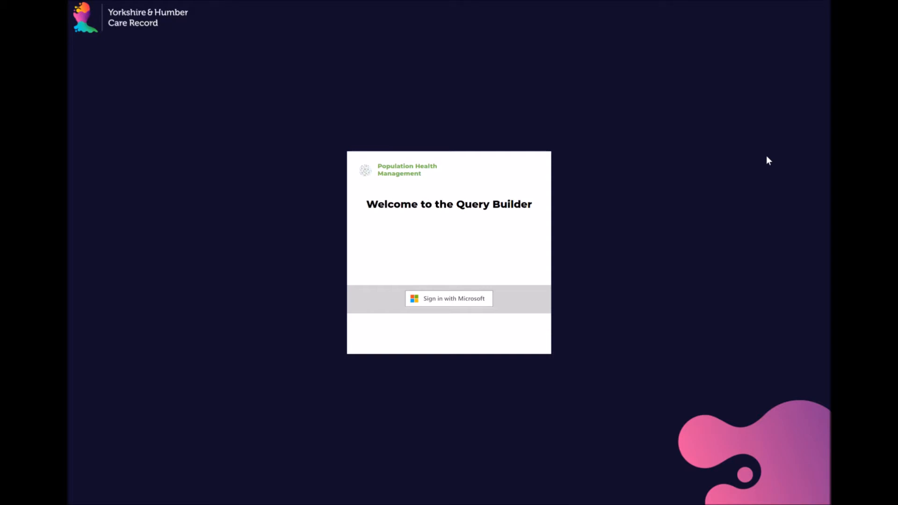
Step: Sign in to the Query Builder with the listed Microsoft account
click(467, 300)
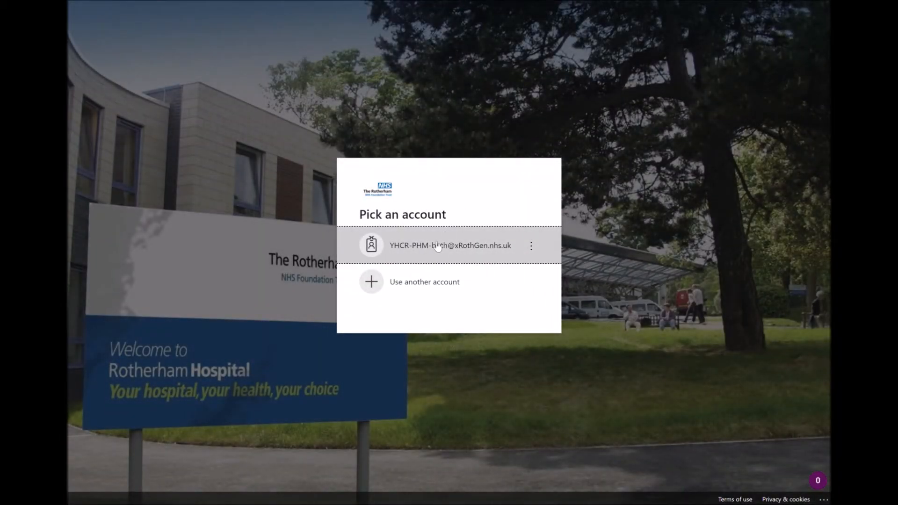
click(438, 247)
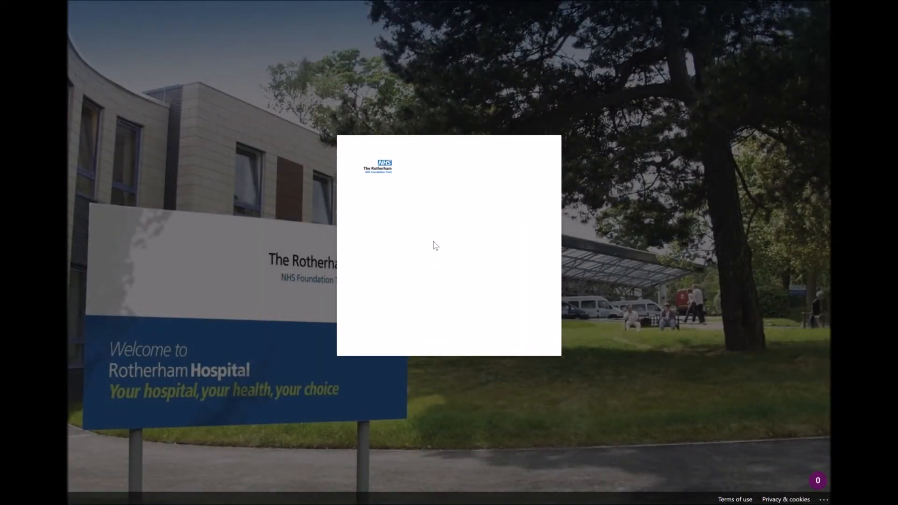
click(500, 276)
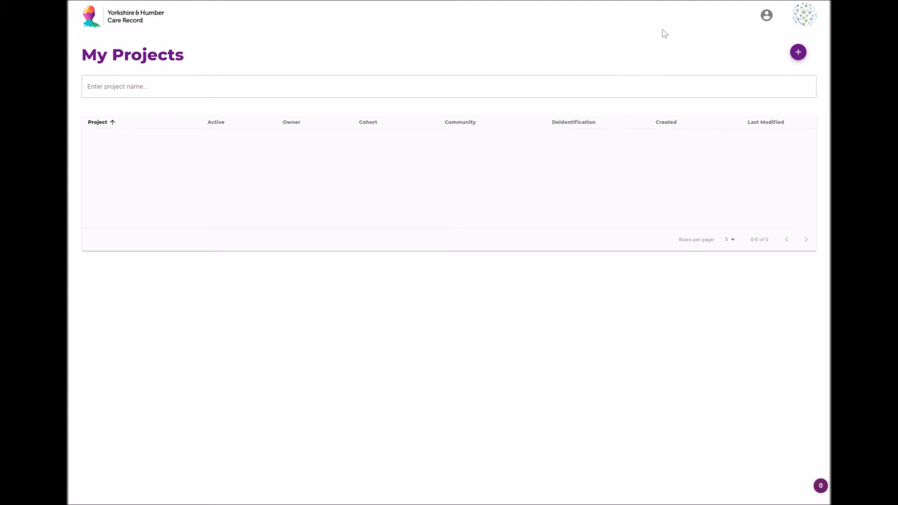
Step: Start a new project named "Living with and beyond cancer" with the description "A description"
click(798, 52)
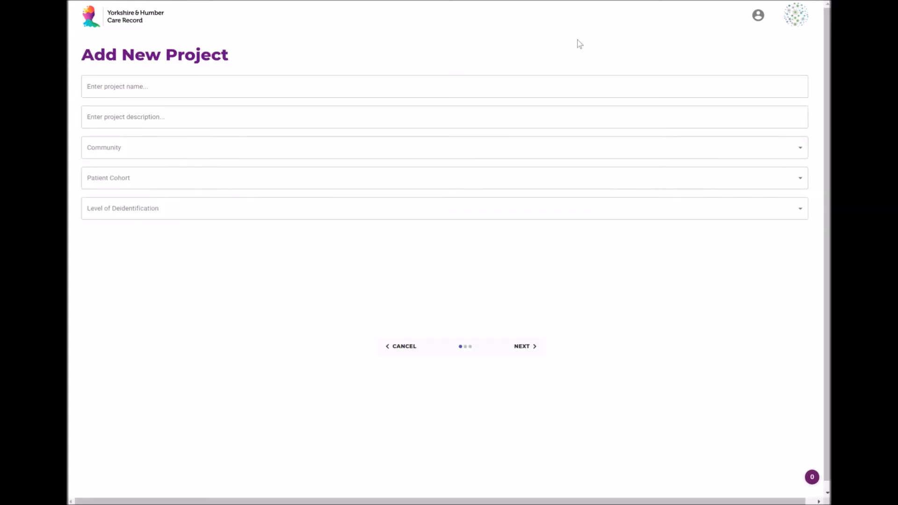
click(424, 93)
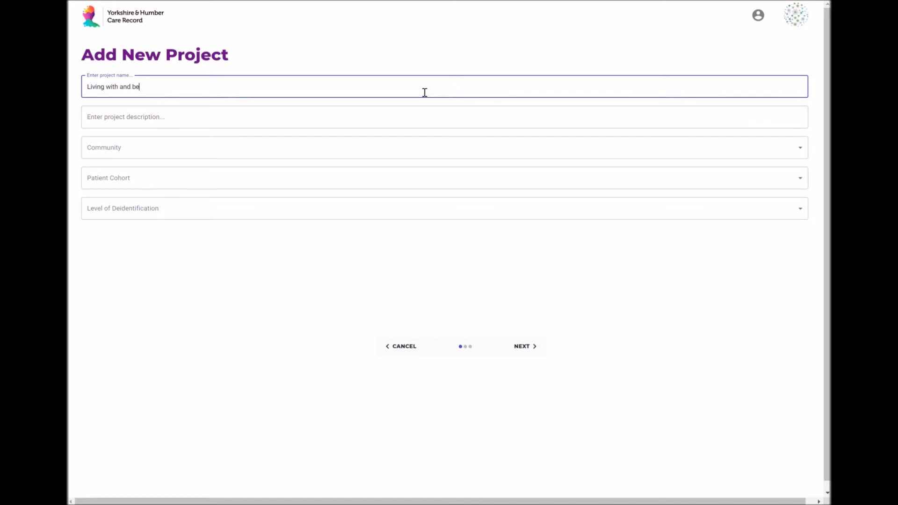
key(Tab)
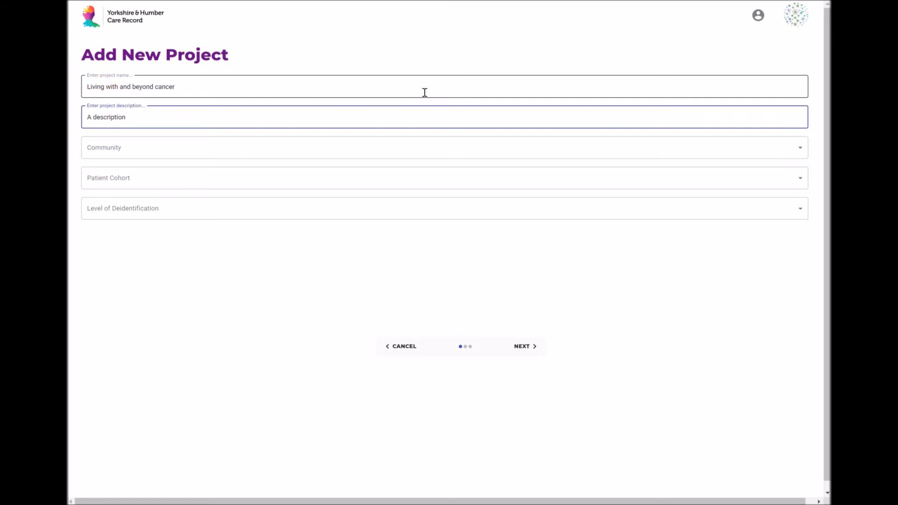
Step: Set the project's community to Rotherham, patient cohort to PHM Test Patients and deidentification level to Pseudonymised, and continue to the dataset canvas
click(802, 149)
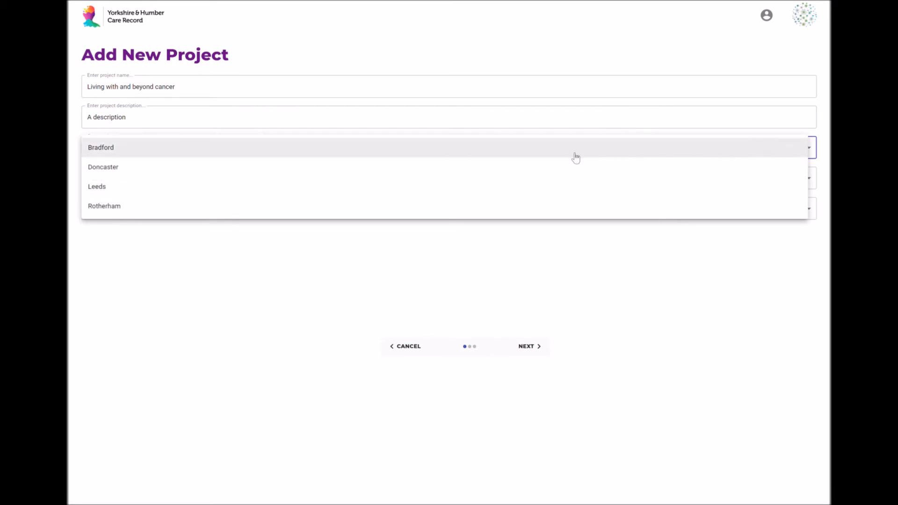
click(460, 209)
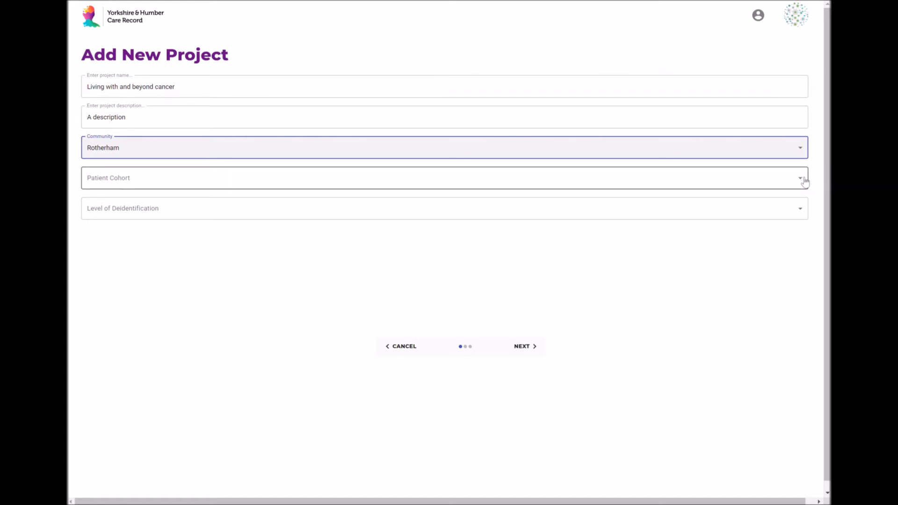
click(804, 180)
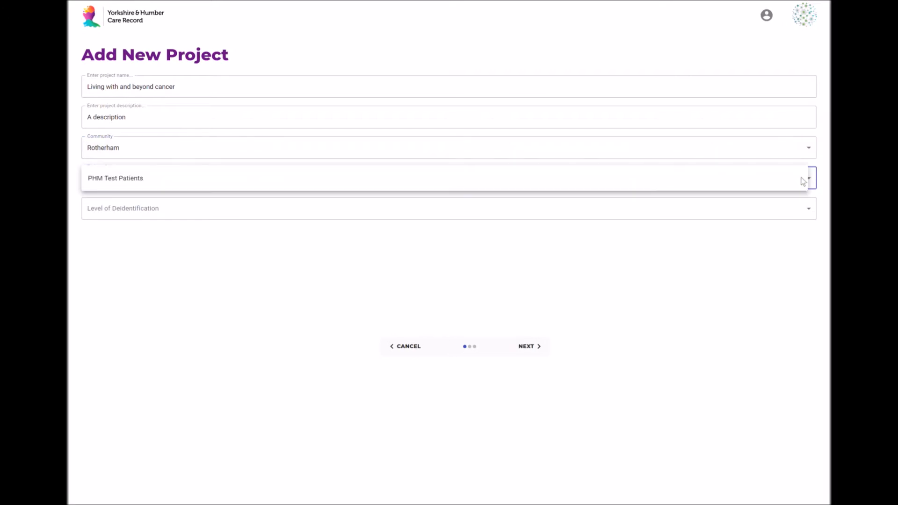
click(133, 182)
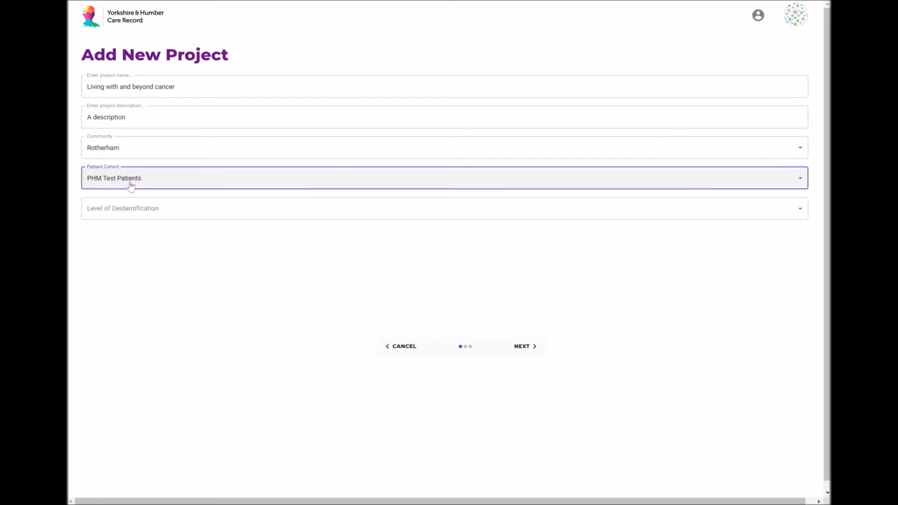
click(805, 214)
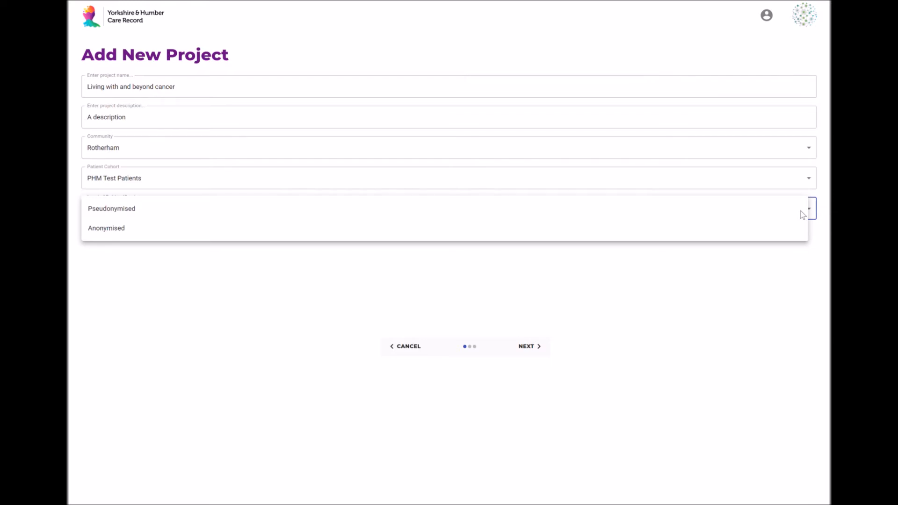
click(762, 209)
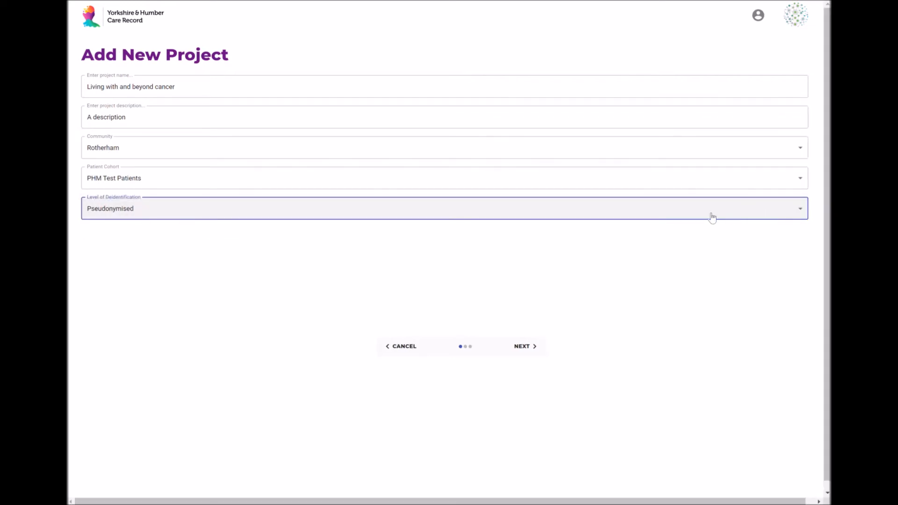
click(524, 351)
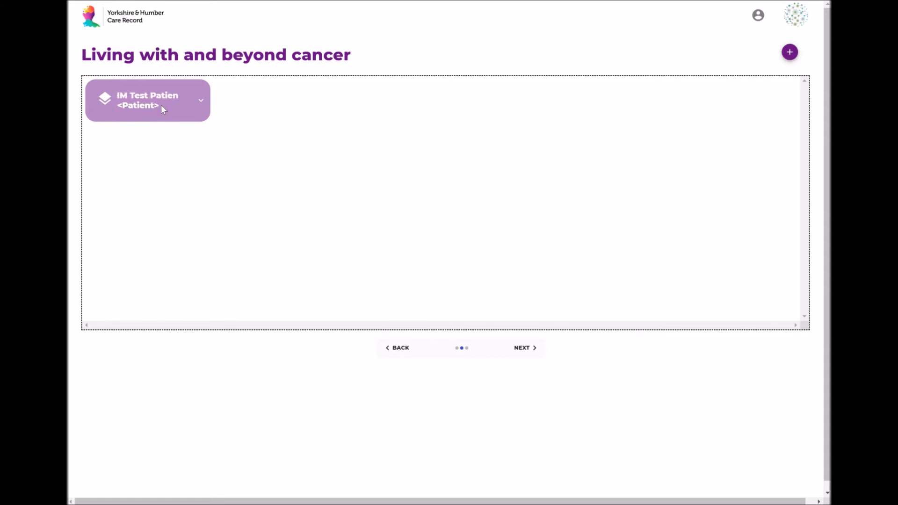
Step: Add a dataset named GP Referrals with the ReferralRequest resource and link it to the PHM Test Patients dataset
click(795, 57)
click(496, 234)
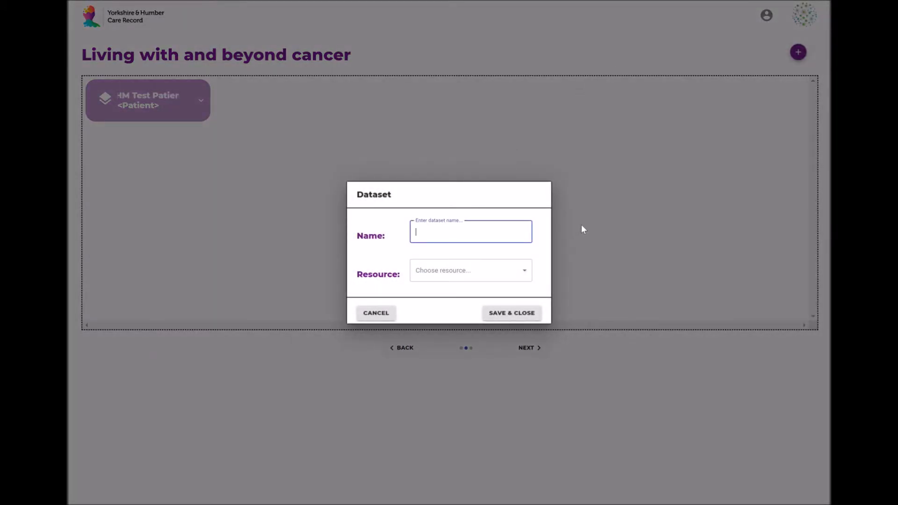
text(Gp)
key(BackSpace)
text(P Referrals)
key(Tab)
click(525, 275)
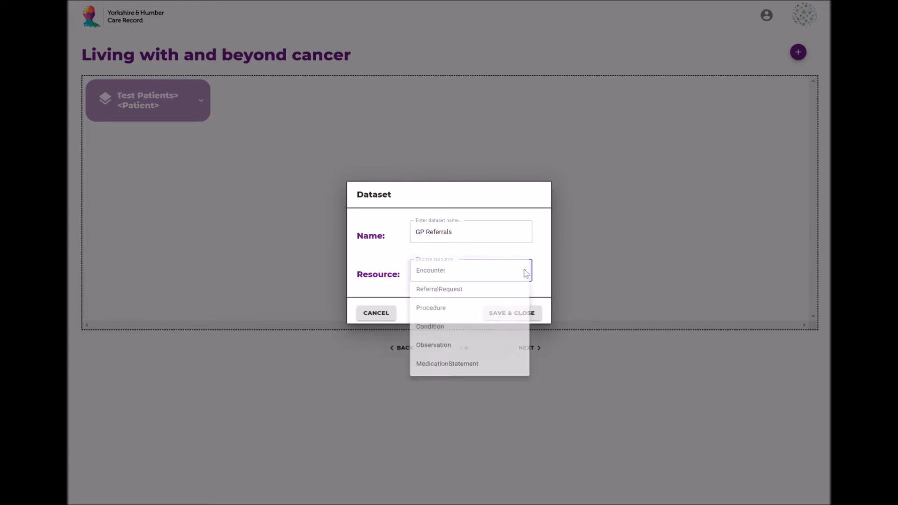
click(476, 291)
click(521, 315)
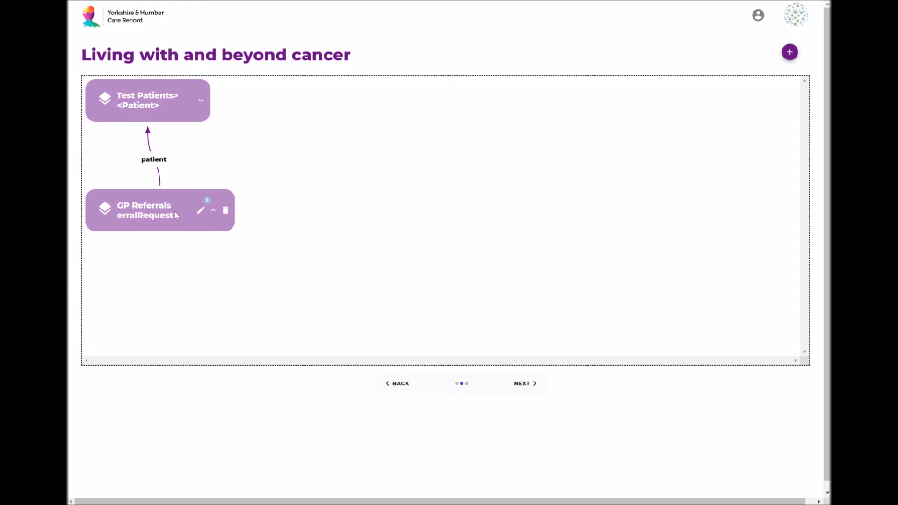
Step: Begin a filter condition for the GP Referrals dataset using the authored-on parameter and the Greater than operator
click(201, 211)
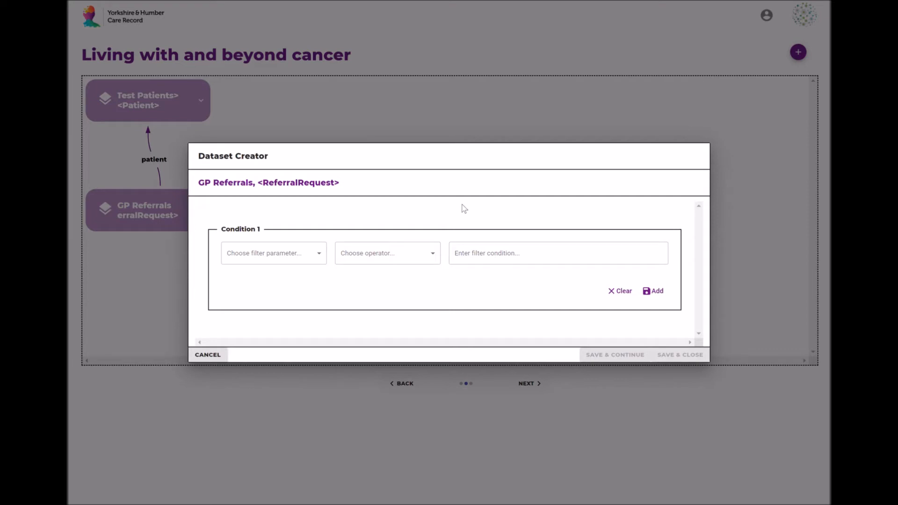
click(318, 257)
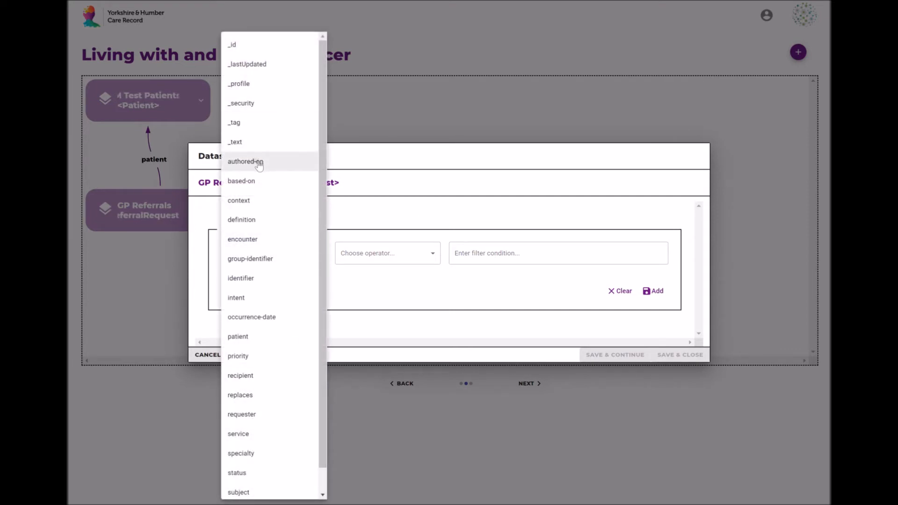
click(263, 161)
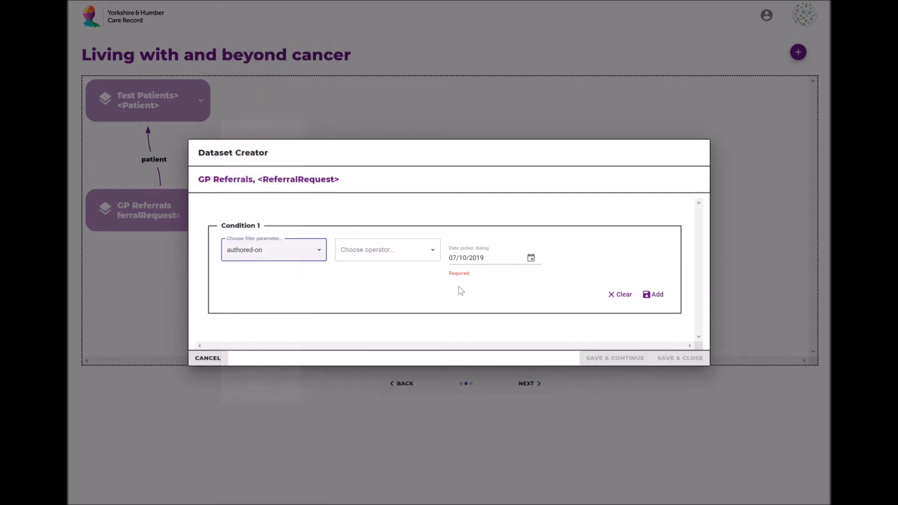
click(438, 256)
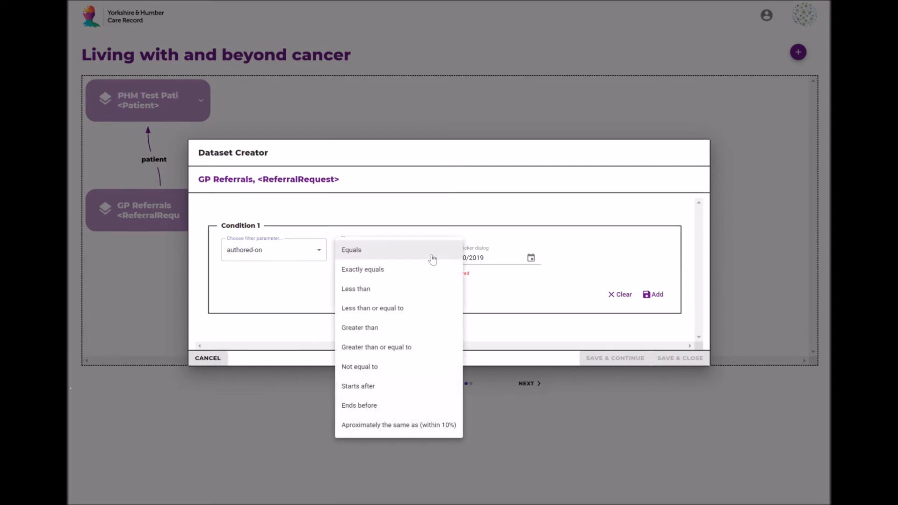
click(384, 326)
Step: Set the authored-on condition's date to 01/01/2019, add the condition and save the GP Referrals filter
click(531, 257)
click(395, 212)
click(396, 213)
click(396, 212)
click(396, 213)
click(396, 213)
click(396, 212)
click(396, 212)
click(396, 212)
click(396, 212)
click(432, 243)
click(496, 335)
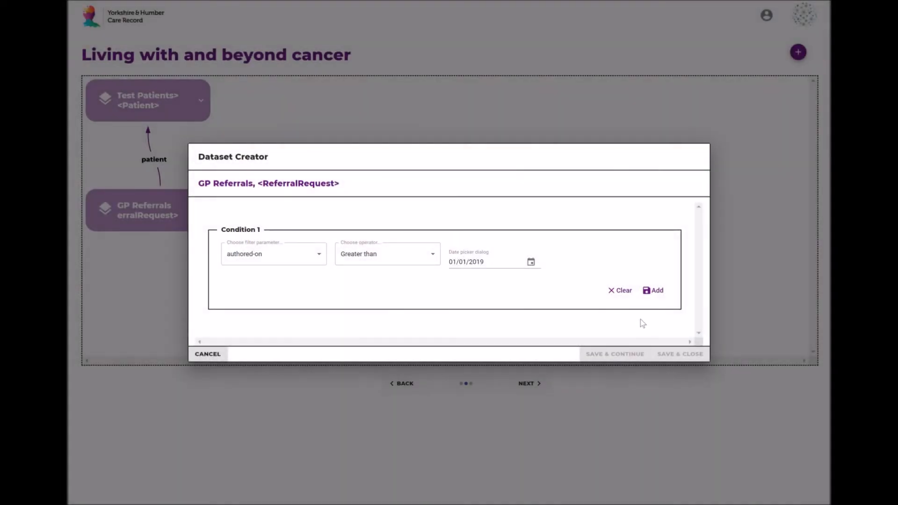
click(658, 292)
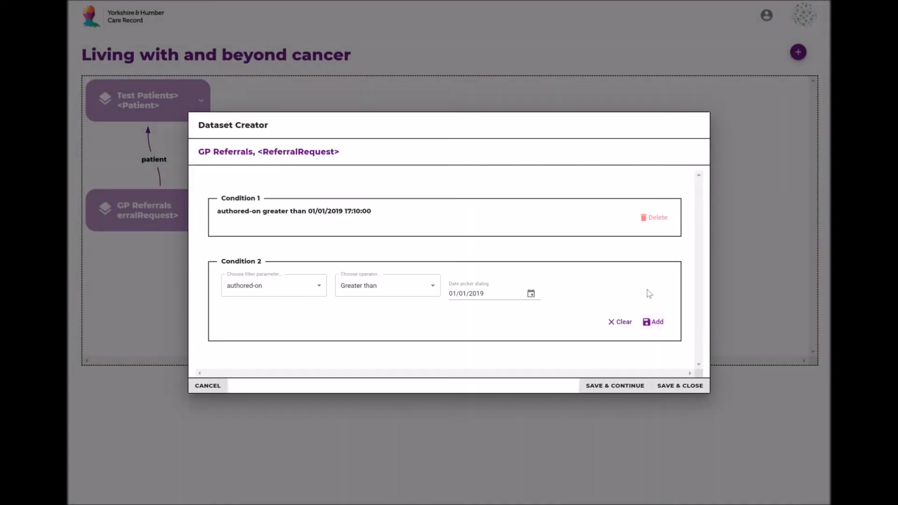
click(701, 386)
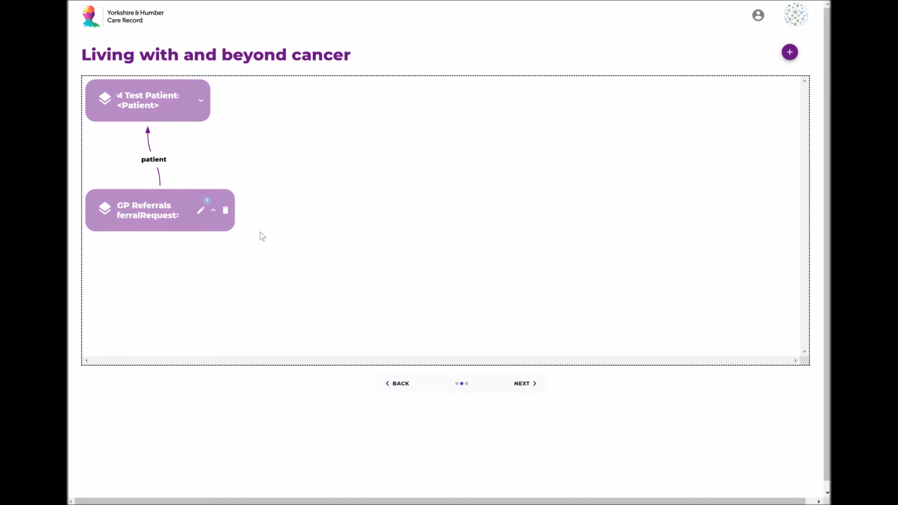
Step: Add a dataset named Consultations with the Encounter resource and link it to GP Referrals
click(790, 52)
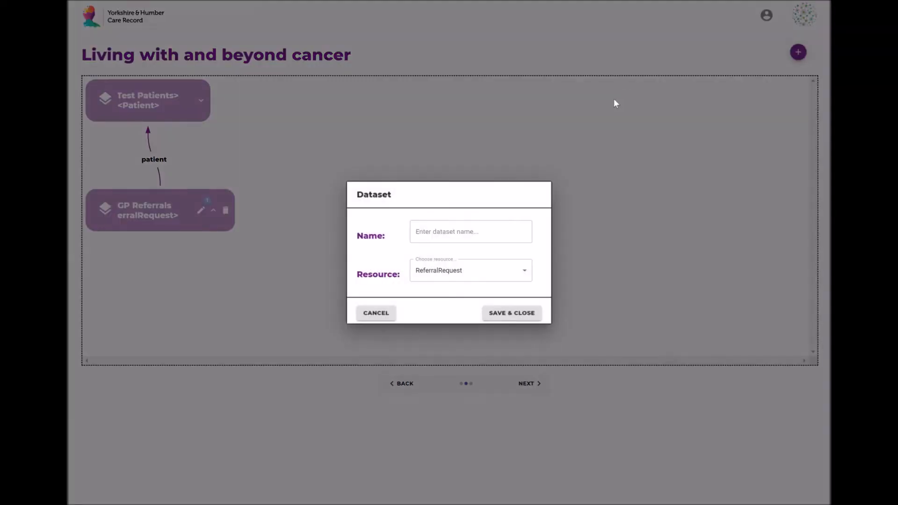
click(472, 232)
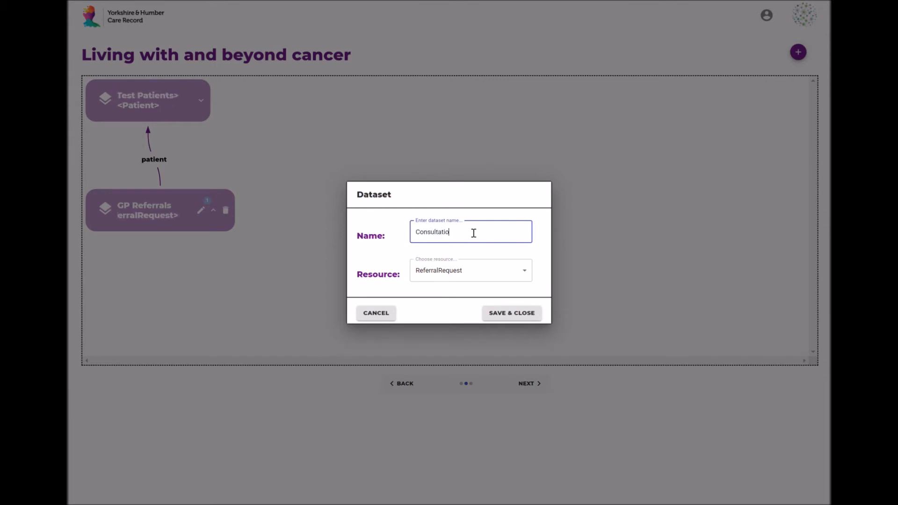
click(525, 272)
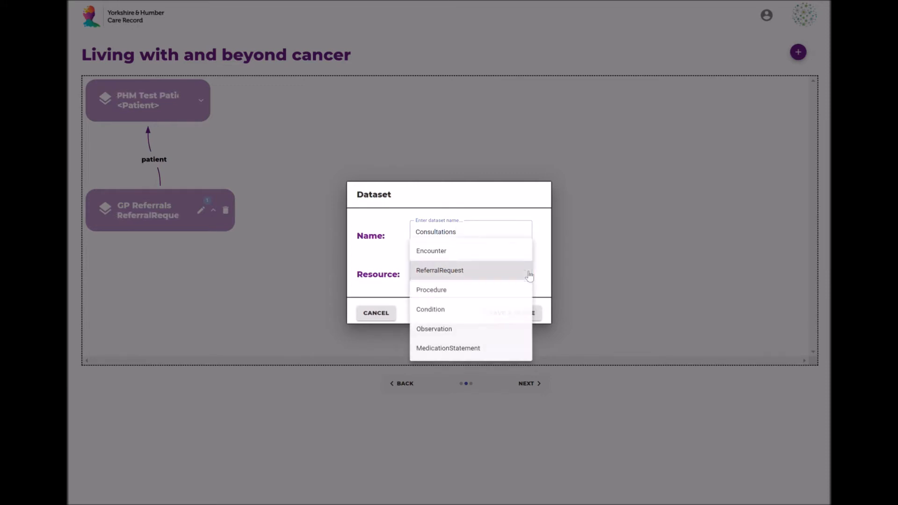
click(449, 251)
click(527, 313)
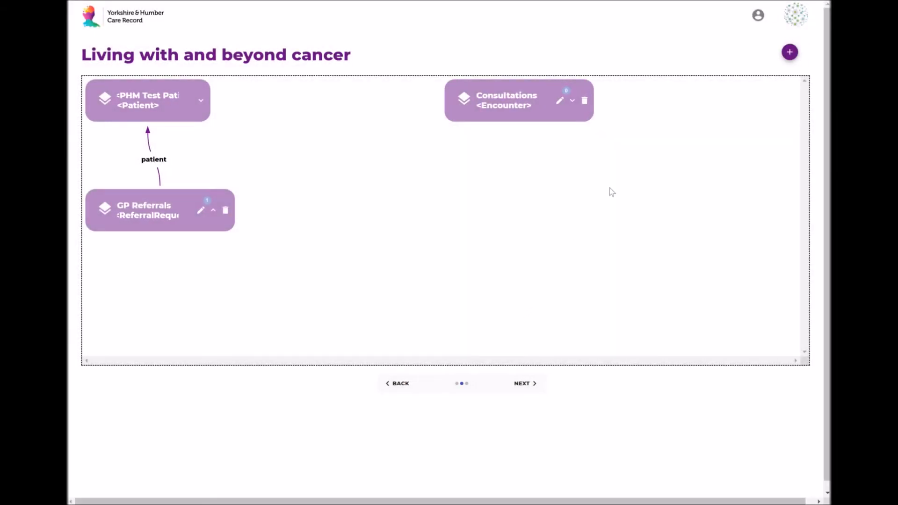
drag(528, 101, 162, 205)
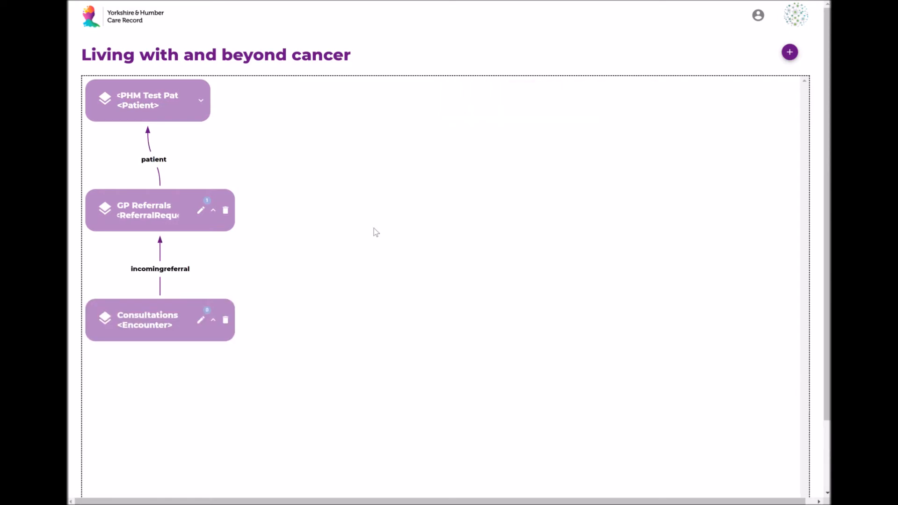
Step: Add a dataset named Treatments with the Procedure resource
click(789, 52)
click(464, 240)
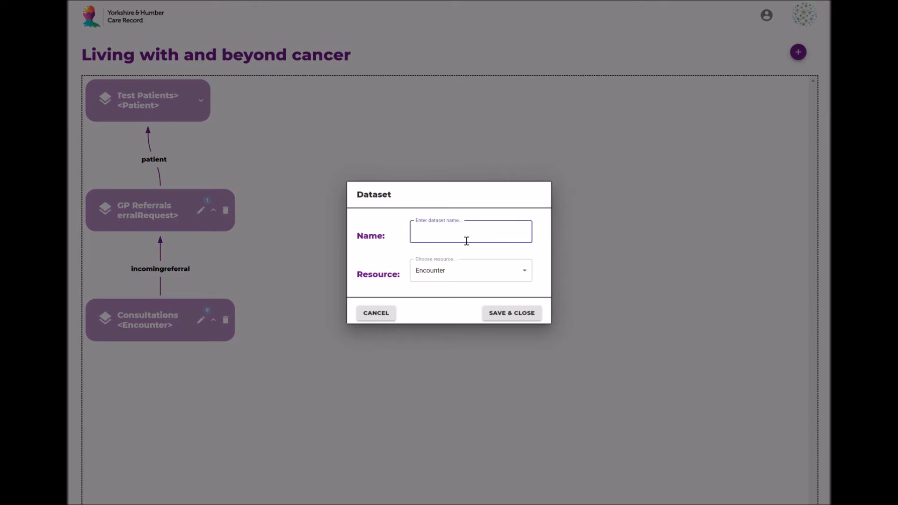
text(m)
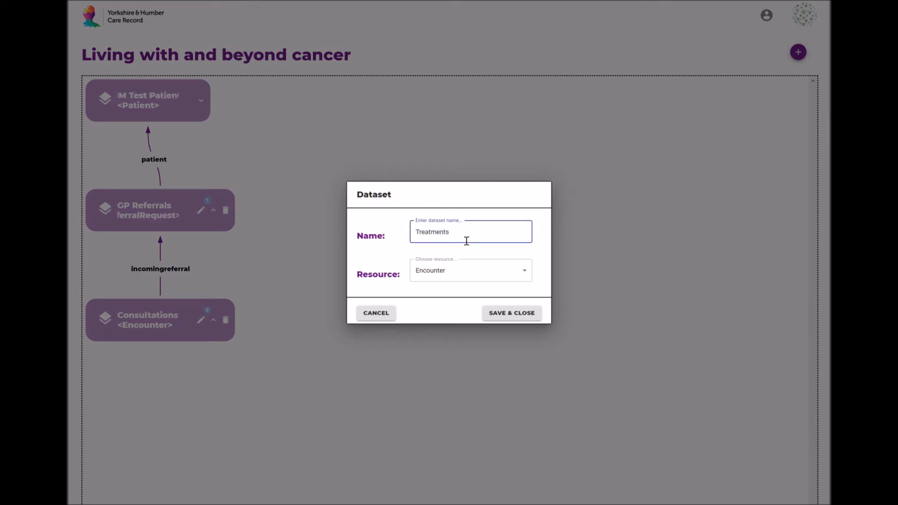
text(ents)
click(514, 275)
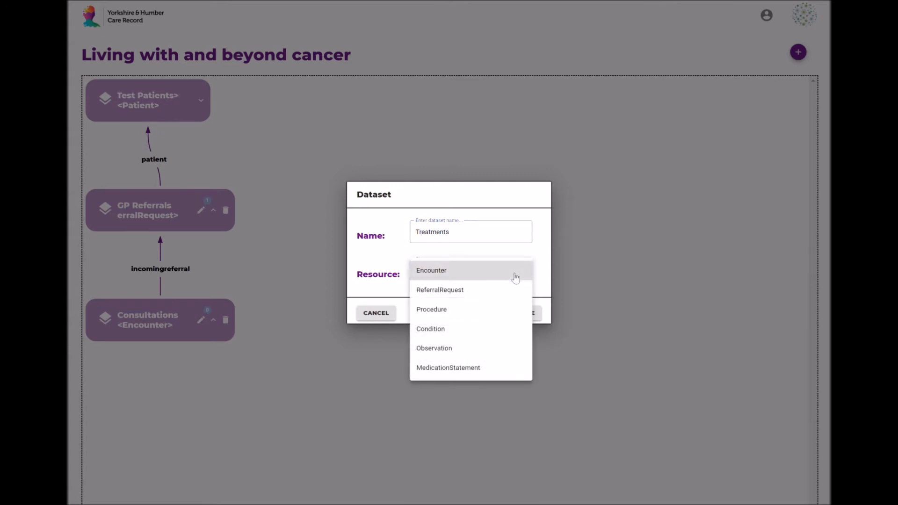
click(459, 312)
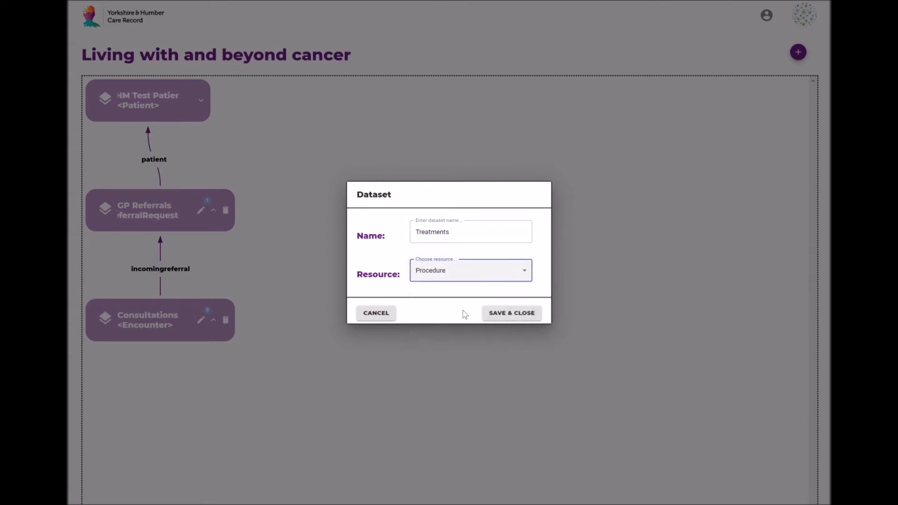
click(513, 314)
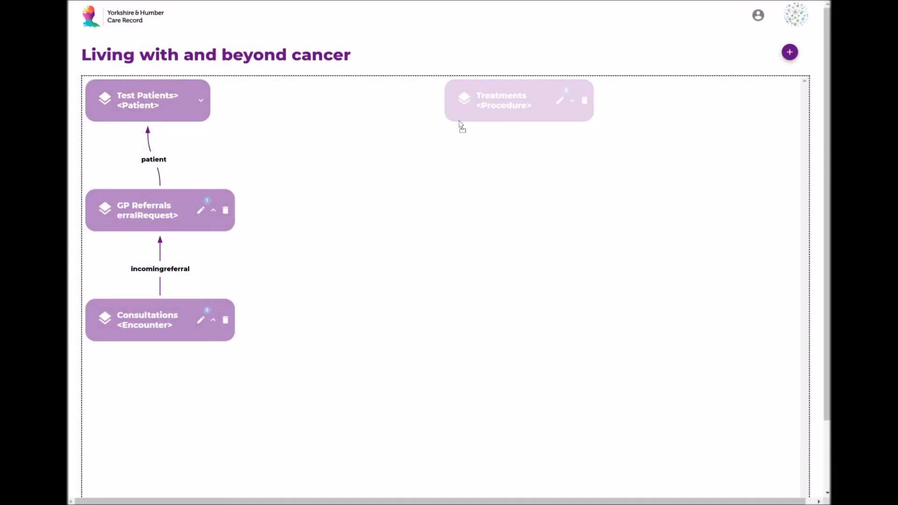